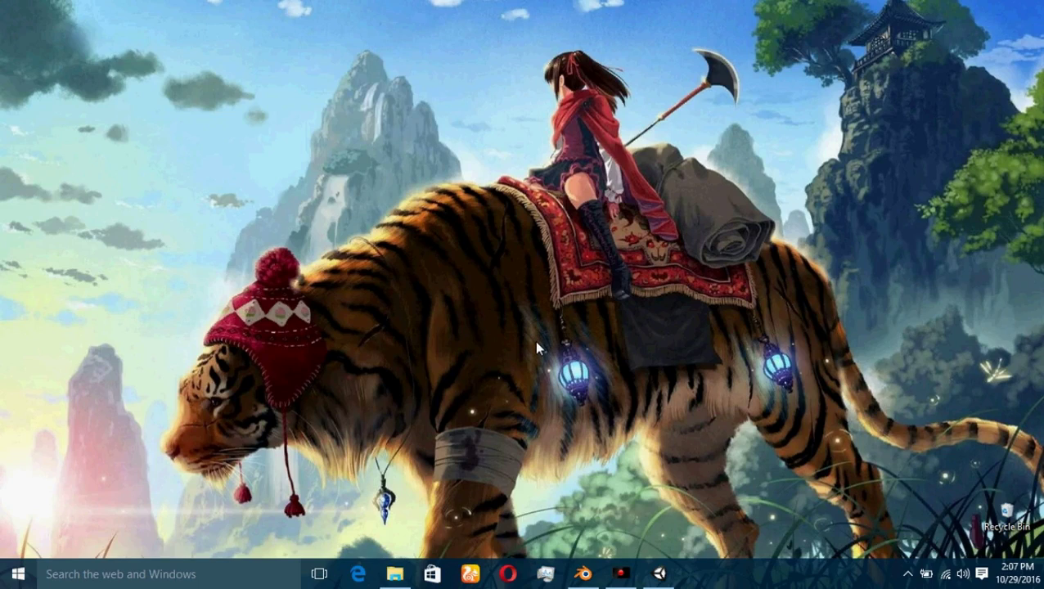
Step: Bring Blender back and orbit and zoom around the T-posed, red-suited Speedster model
left_click(583, 574)
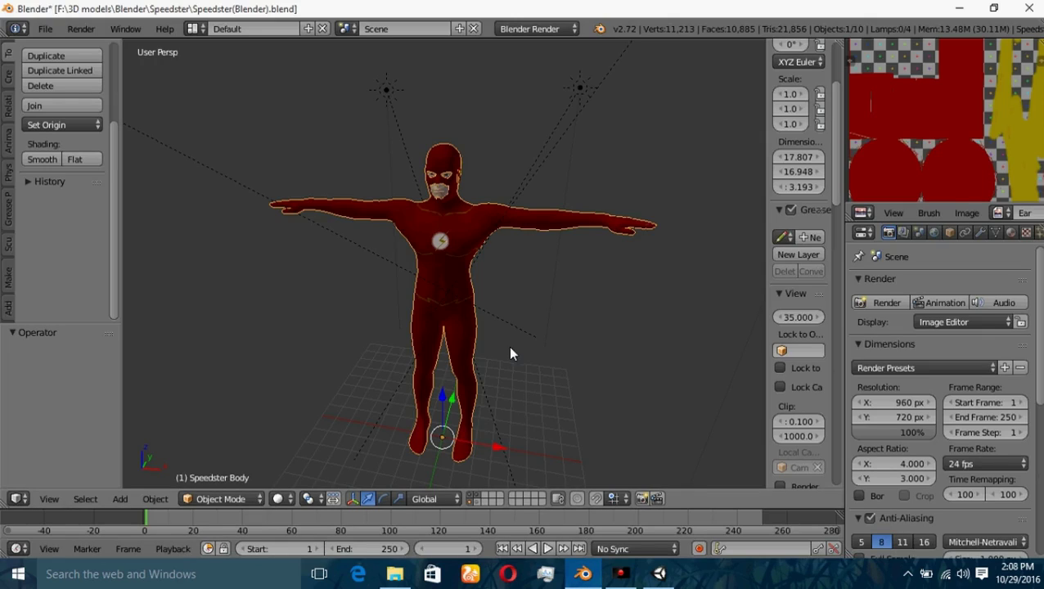
middle_click_drag(424, 292, 266, 258)
scroll(440, 270, "up", 3)
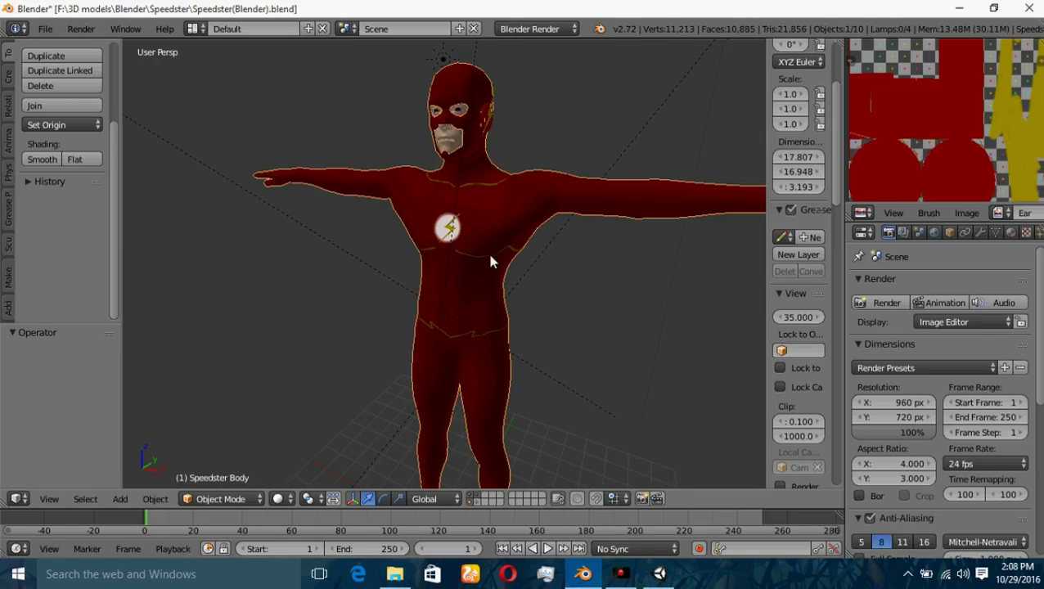
scroll(490, 261, "down", 2)
middle_click_drag(490, 261, 594, 270)
scroll(402, 277, "down", 1)
scroll(361, 277, "up", 2)
scroll(661, 276, "down", 2)
middle_click_drag(422, 282, 483, 270)
scroll(481, 269, "up", 2)
scroll(466, 281, "up", 2)
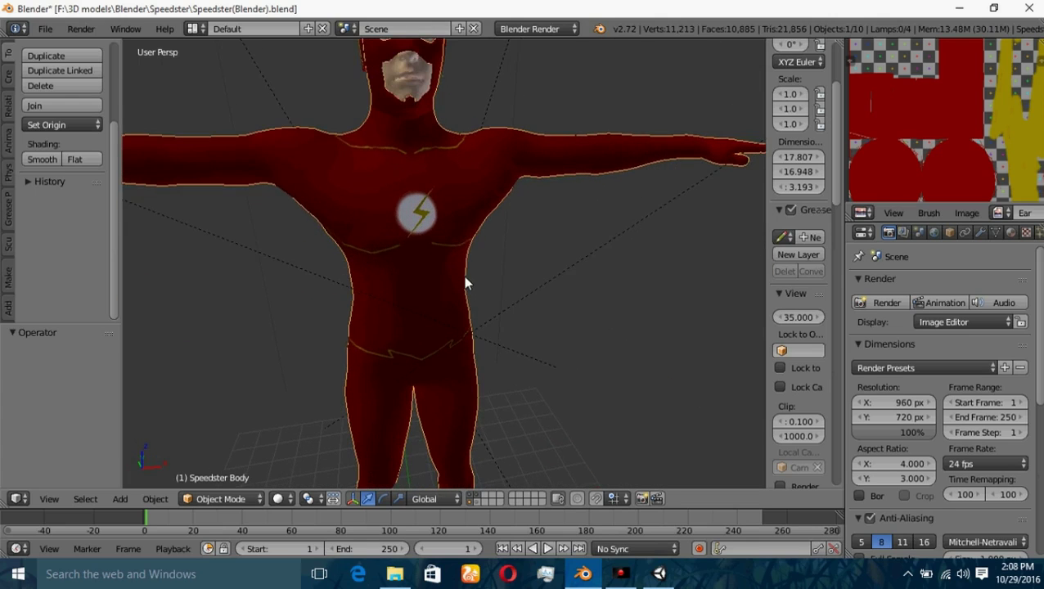
scroll(422, 283, "down", 3)
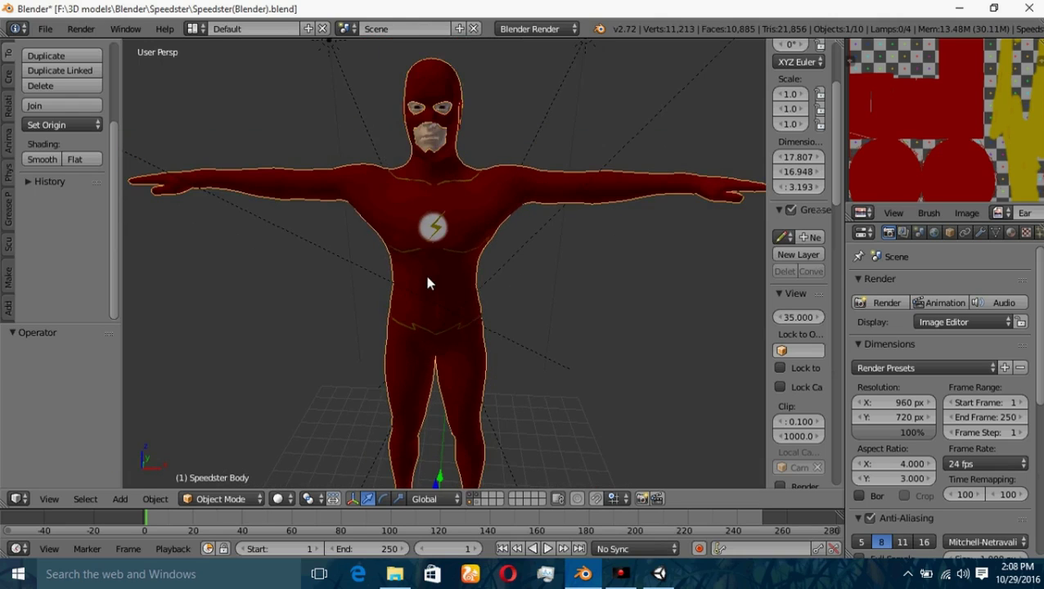
scroll(605, 283, "up", 3)
Step: Swing the Speedster figure to a side view, zoom out, and show the File menu
middle_click_drag(429, 282, 446, 296)
scroll(606, 283, "down", 2)
scroll(438, 316, "down", 1)
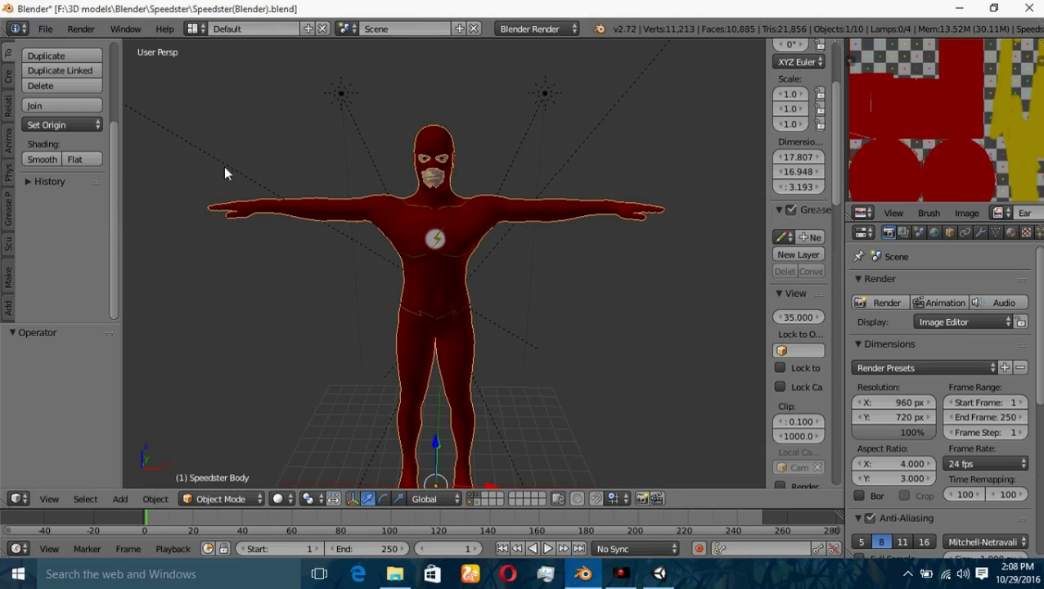
left_click(45, 29)
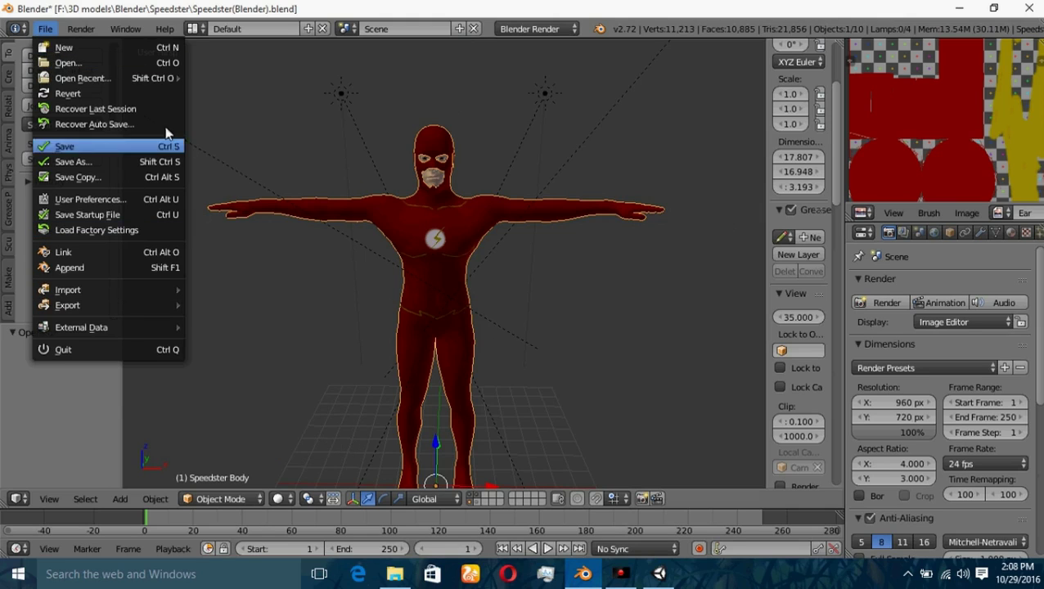
Step: Save a copy of the blend file, browsing to C:\Users\<user>\Documents\Testing\Assets
left_click(94, 176)
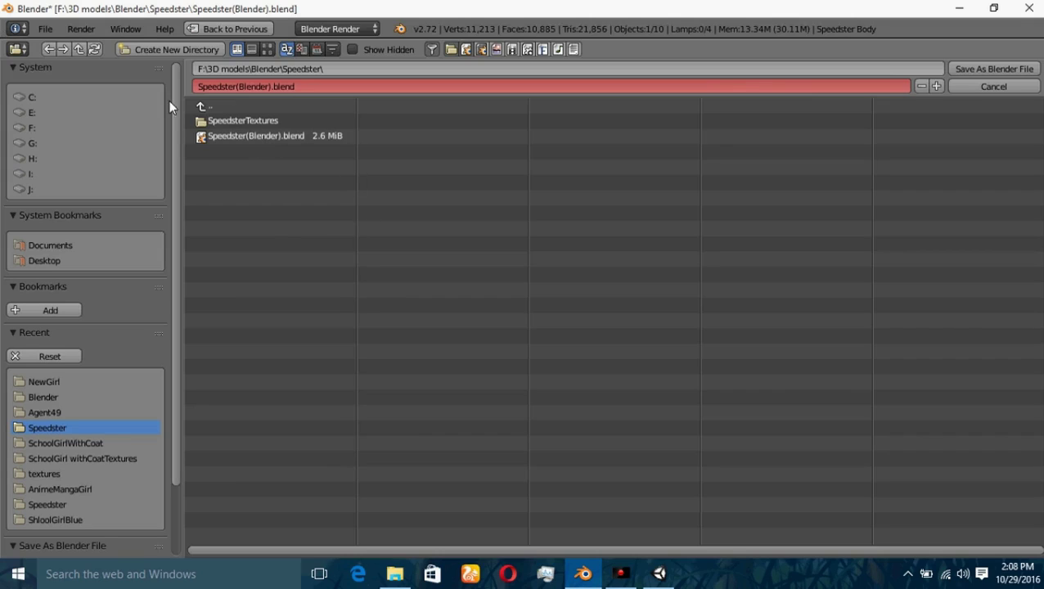
left_click(33, 96)
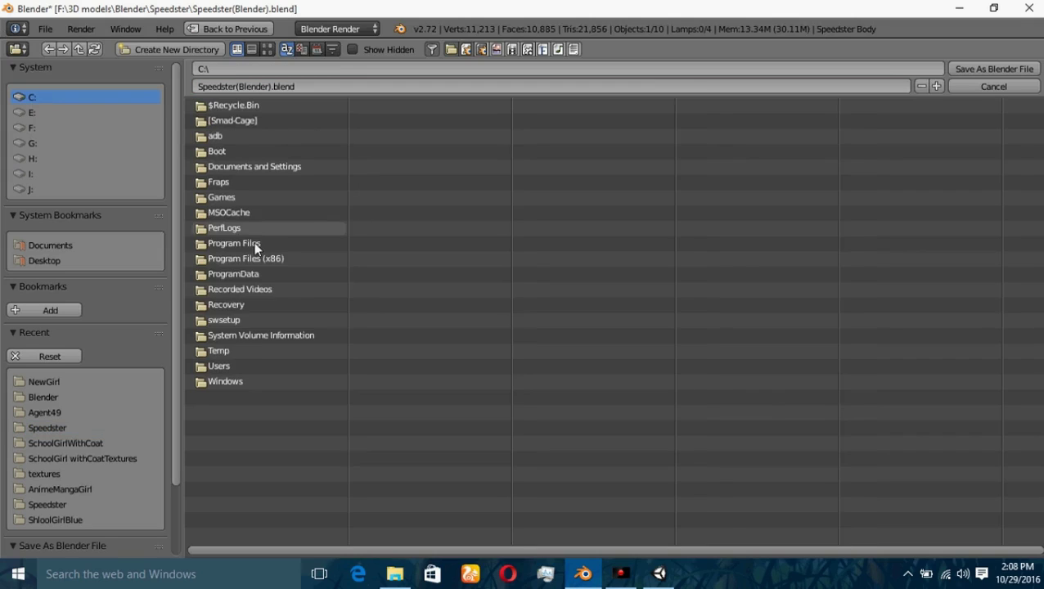
left_click(233, 367)
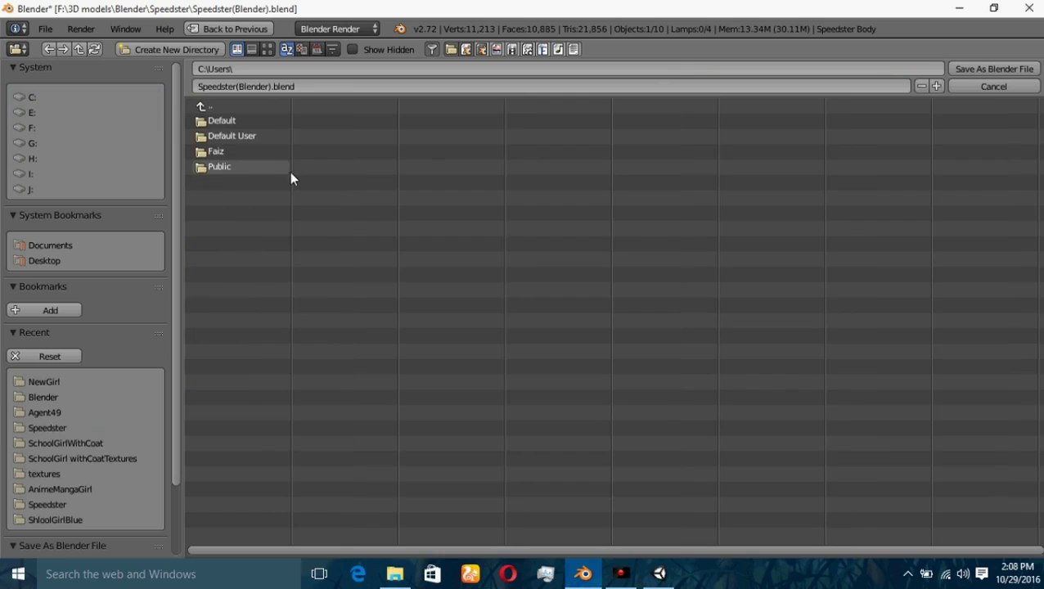
left_click(236, 151)
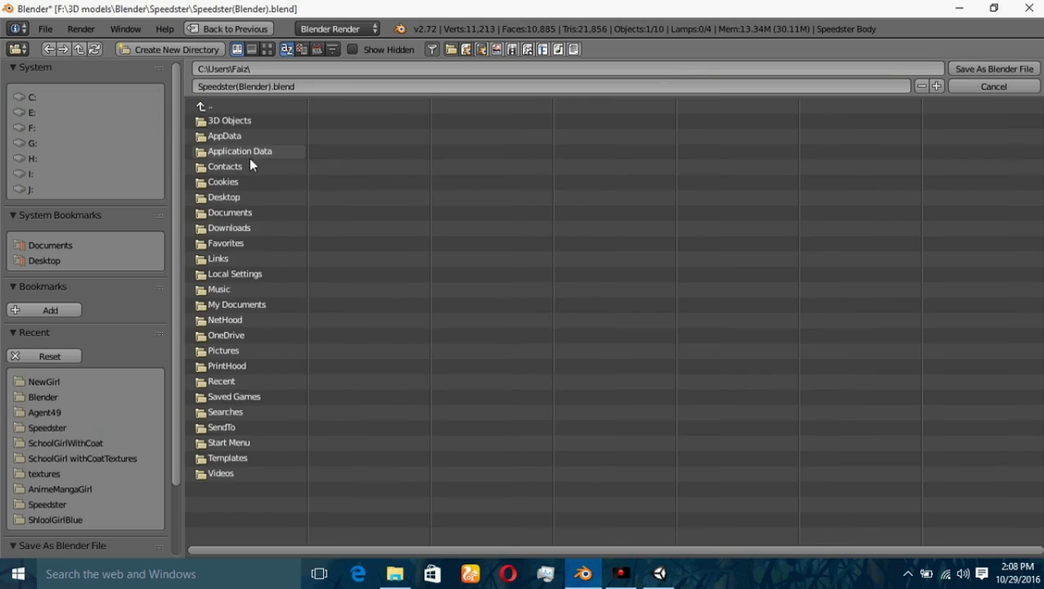
left_click(256, 213)
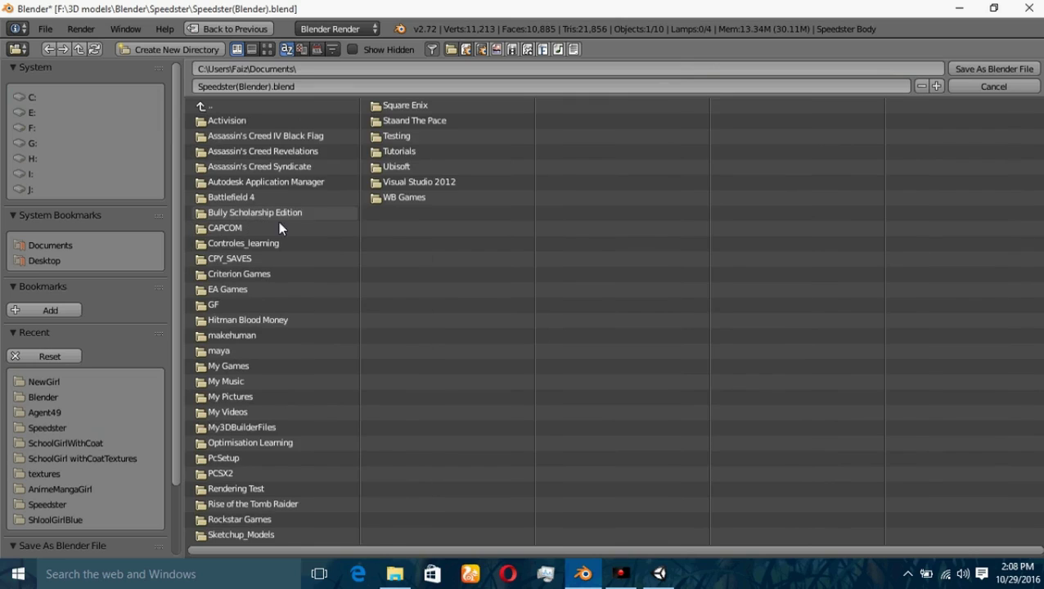
left_click(431, 136)
left_click(237, 122)
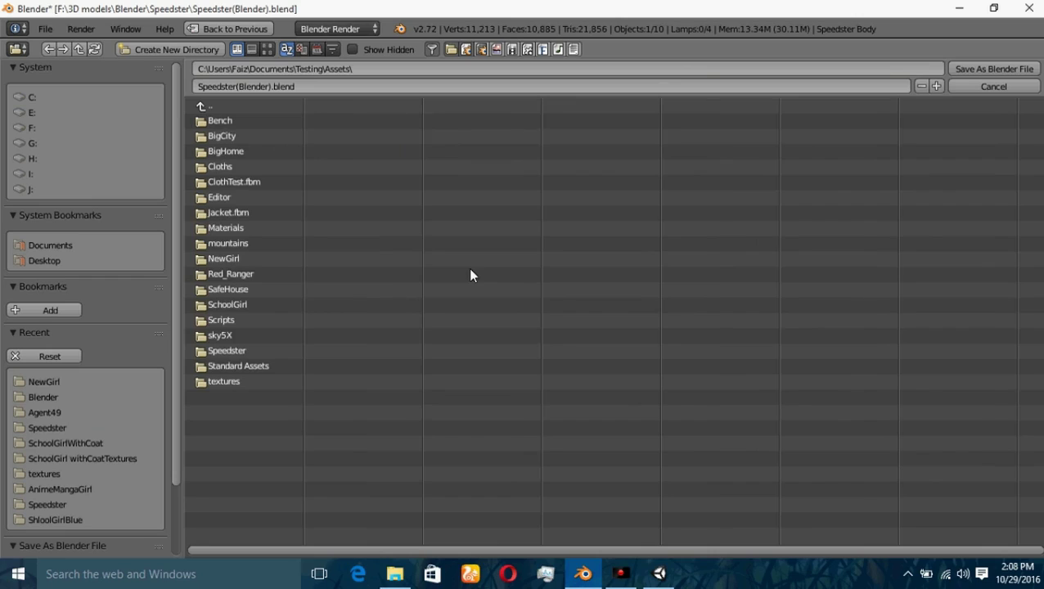
Step: In File Explorer, go to This PC > Documents > Testing > Assets
left_click(400, 579)
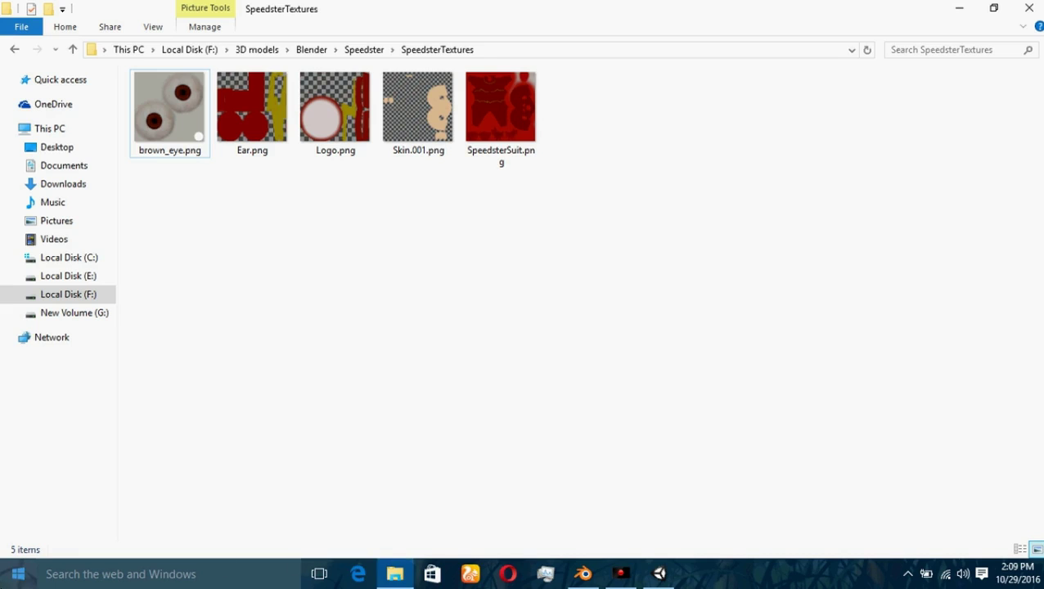
left_click(33, 579)
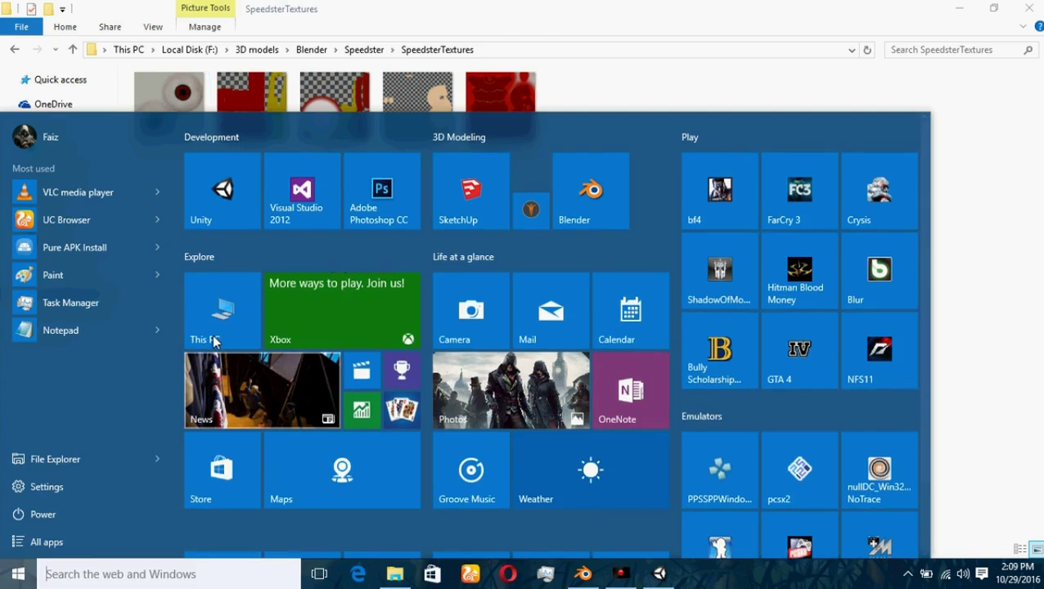
left_click(214, 342)
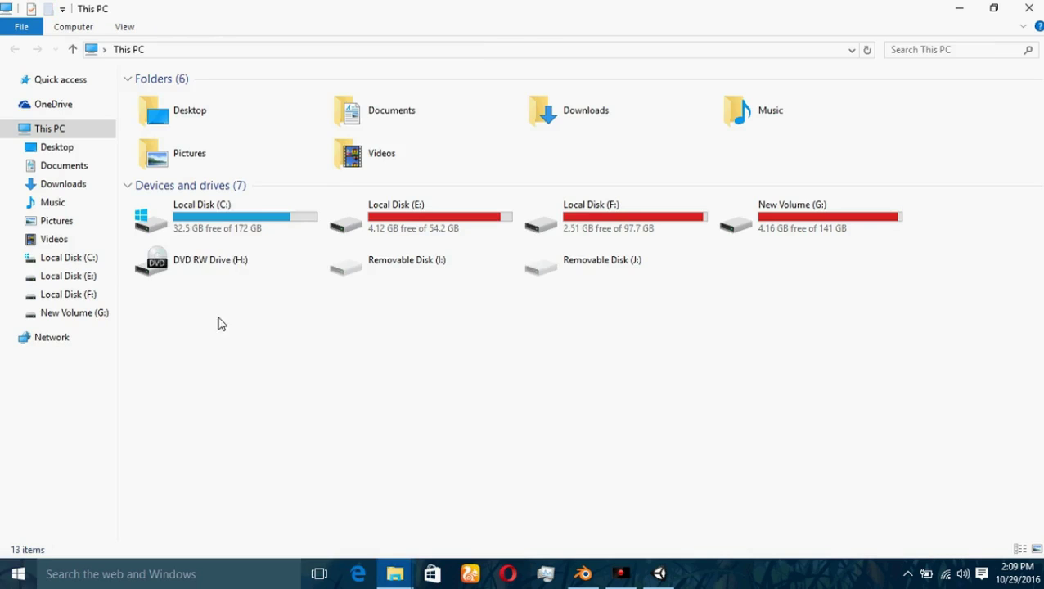
left_click(66, 166)
scroll(258, 343, "down", 5)
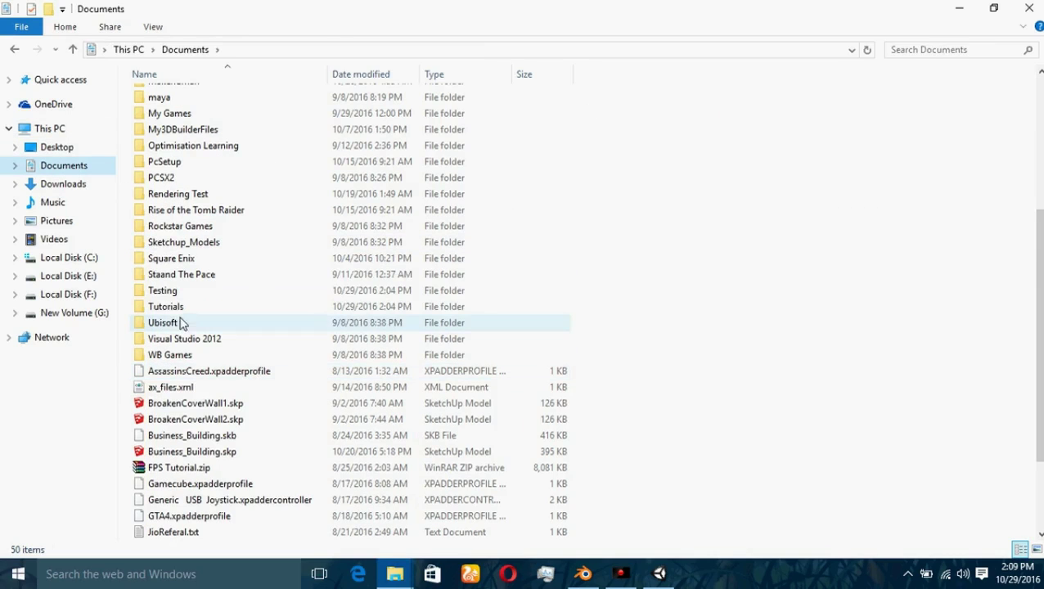
double_click(183, 292)
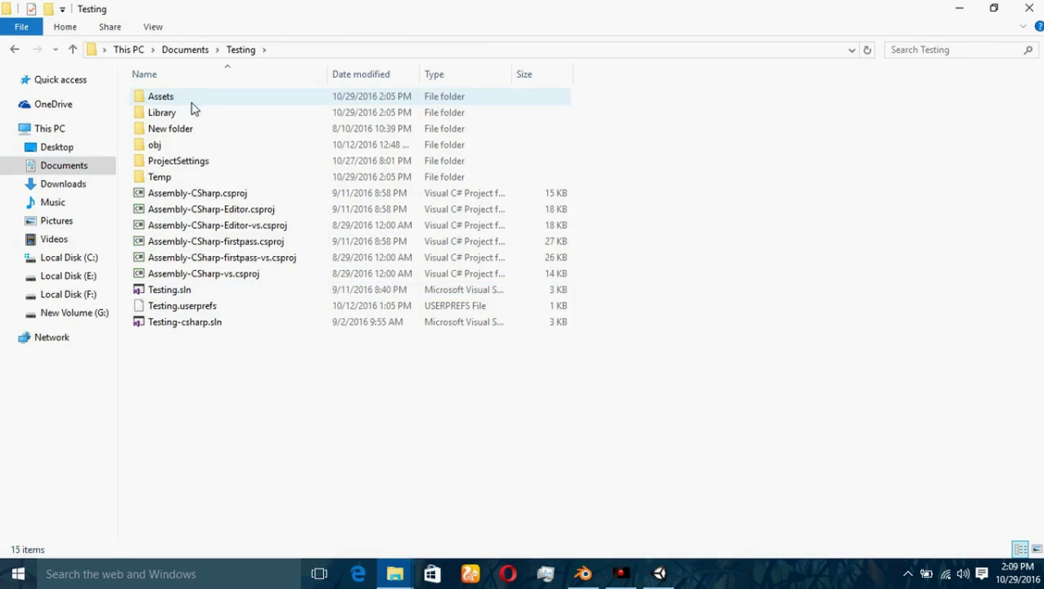
double_click(192, 102)
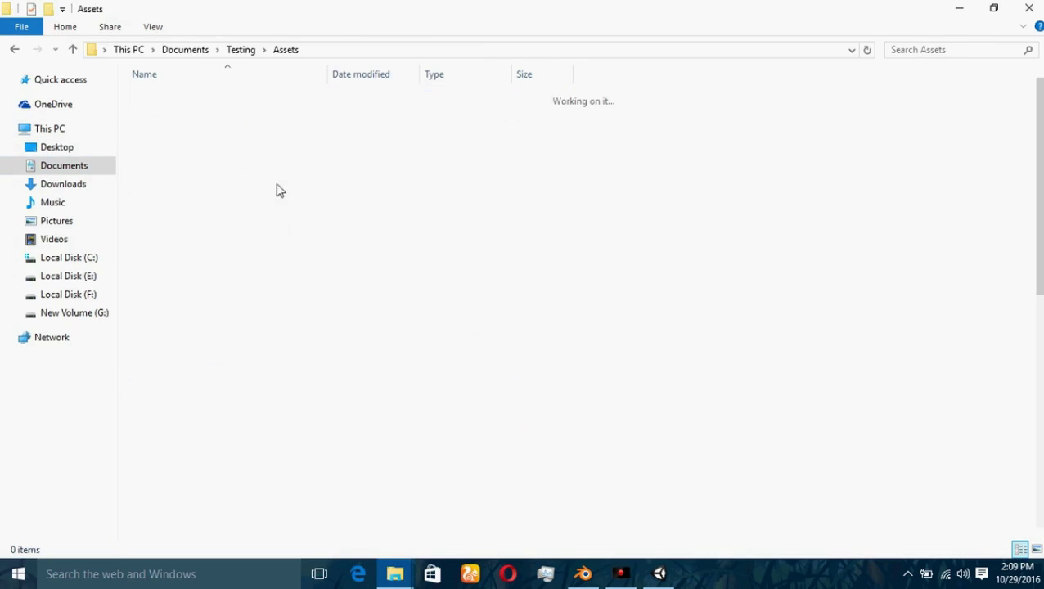
Step: Create a new folder named 'The Flash' inside Assets
right_click(728, 287)
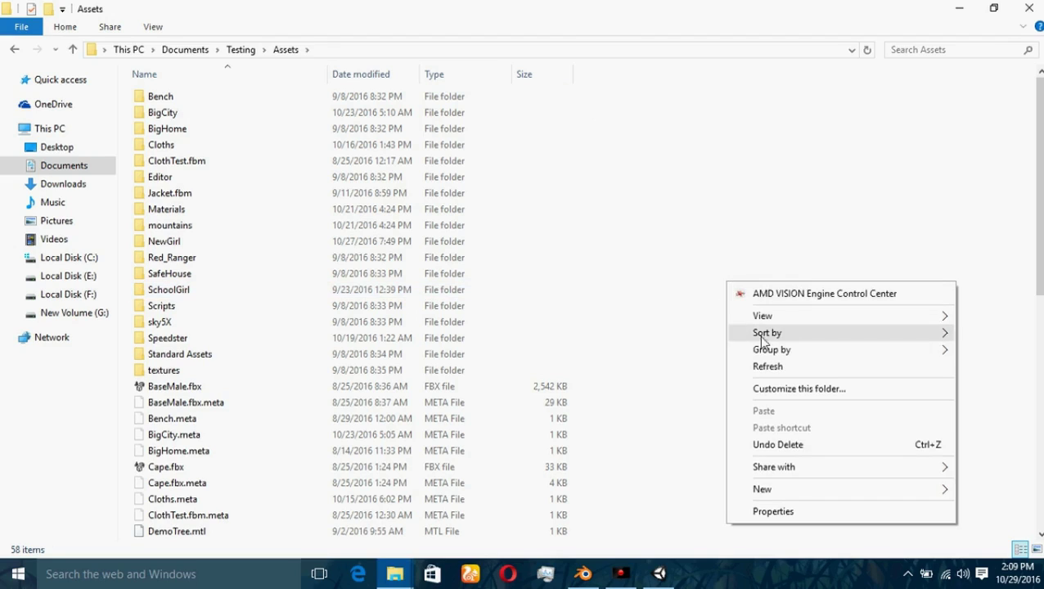
mouse_move(777, 494)
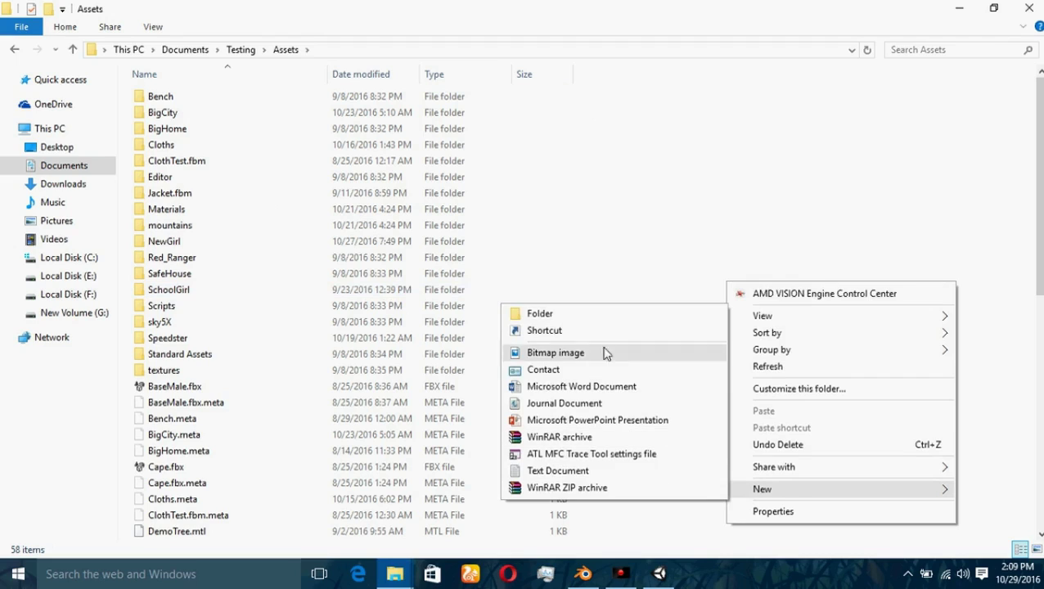
left_click(596, 314)
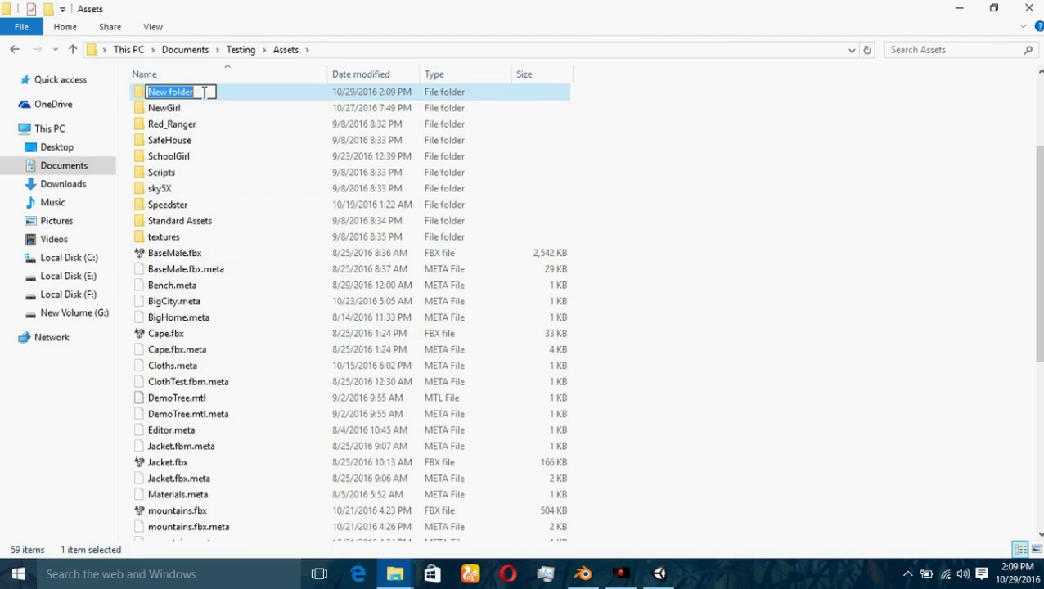
type("The")
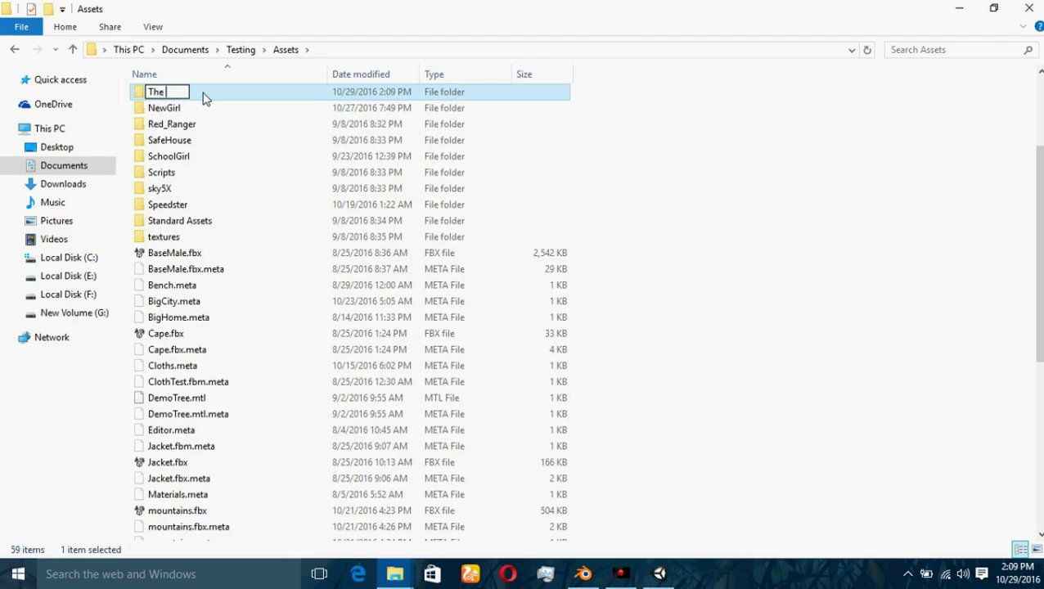
type(" Flas")
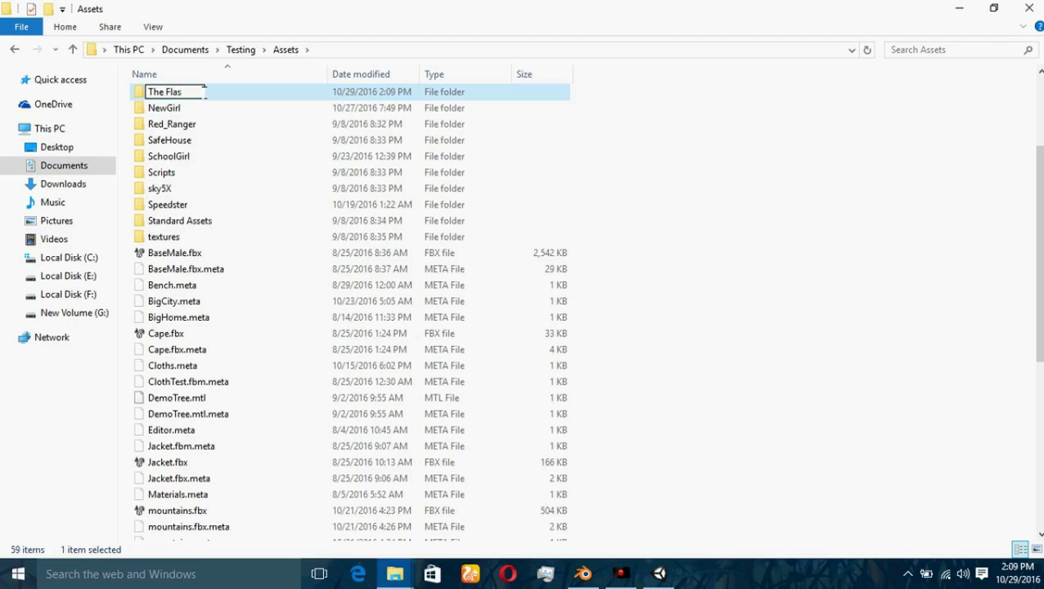
type("h")
key("Return")
key("Return")
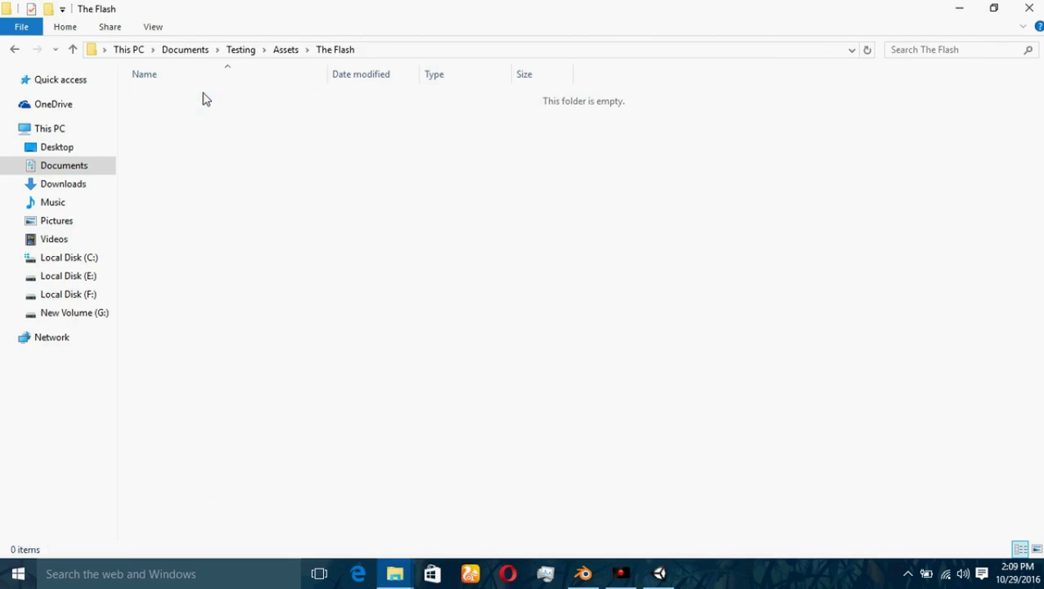
Step: Select and copy all five texture PNGs in the SpeedsterTextures folder
mouse_move(400, 562)
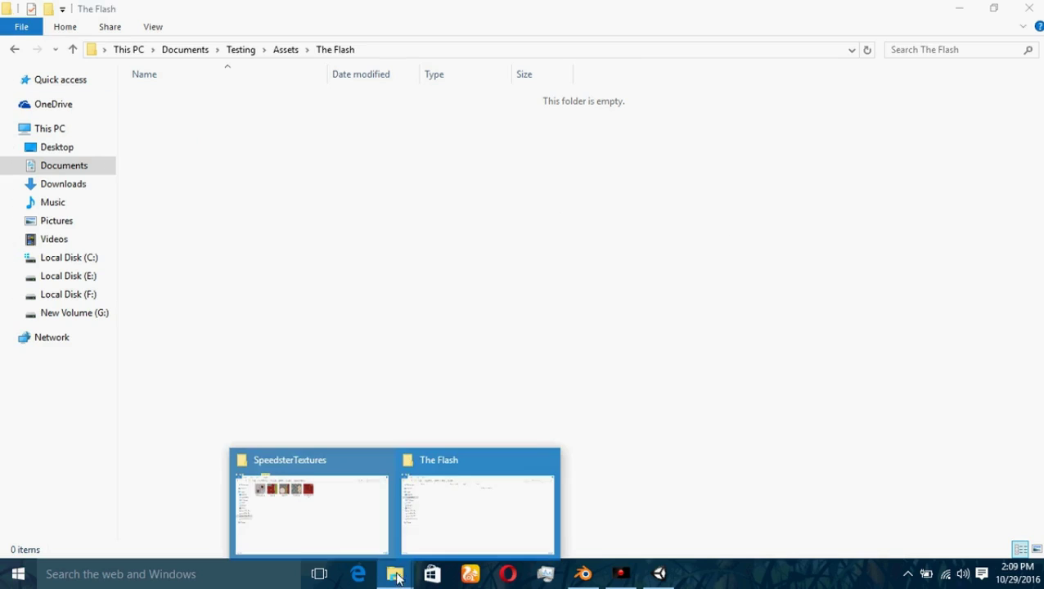
left_click(317, 517)
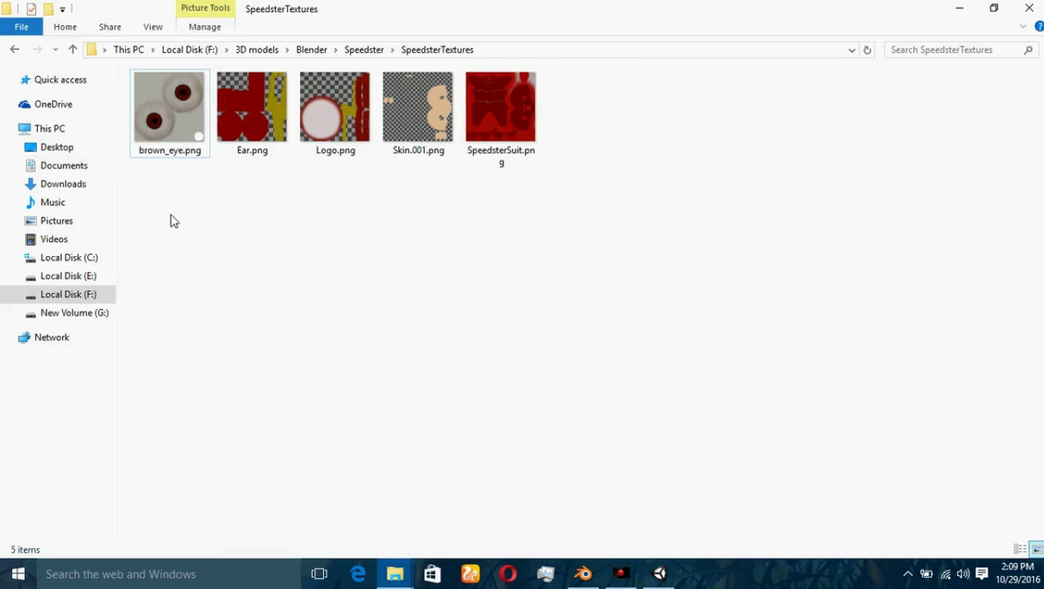
left_click_drag(171, 216, 494, 101)
right_click(494, 101)
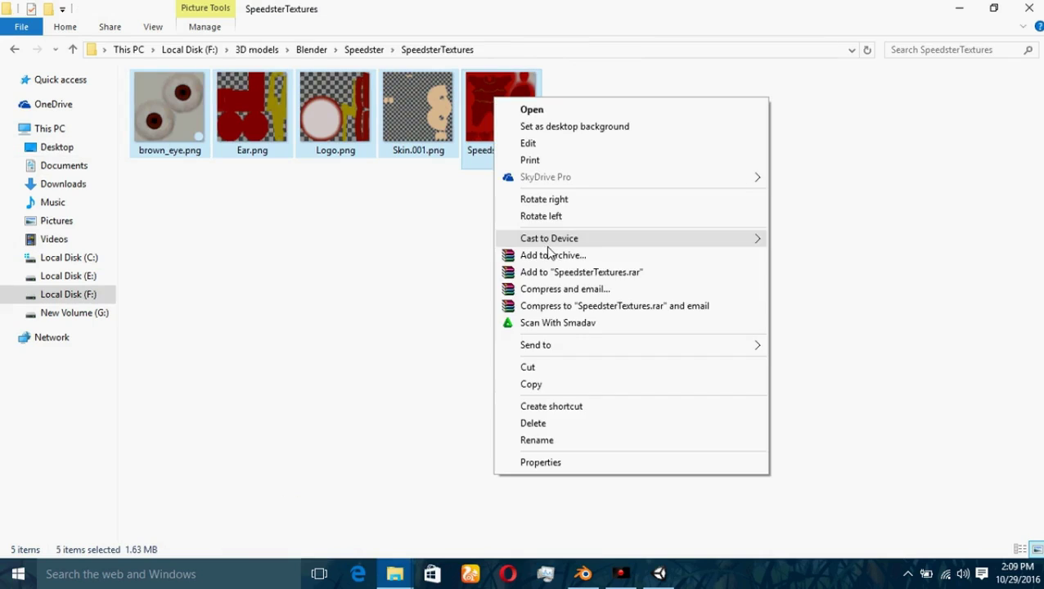
left_click(573, 390)
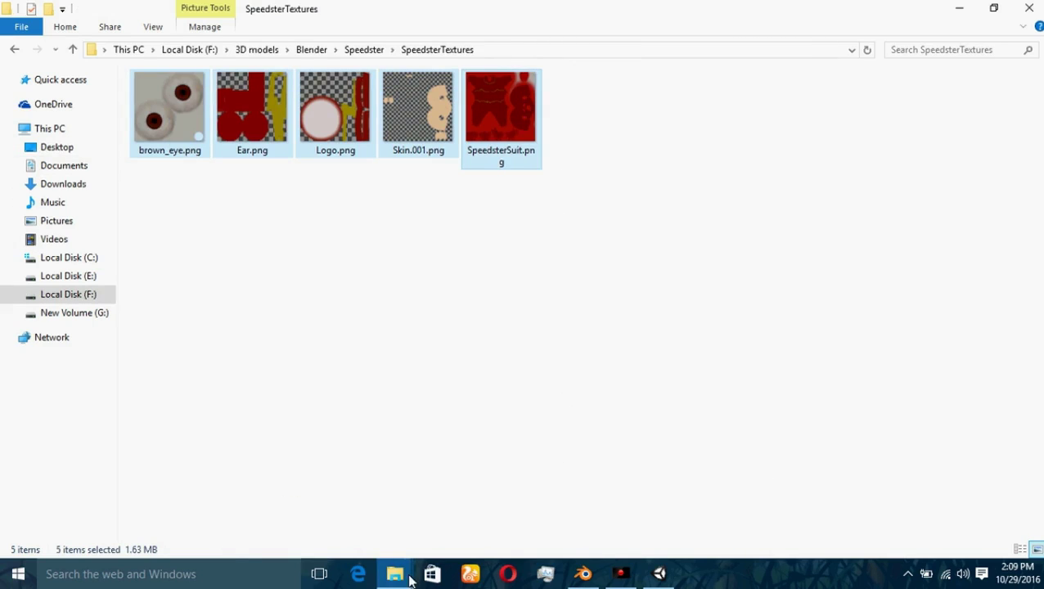
Step: Paste the five textures into The Flash folder and return to Blender
mouse_move(409, 571)
left_click(480, 507)
right_click(394, 298)
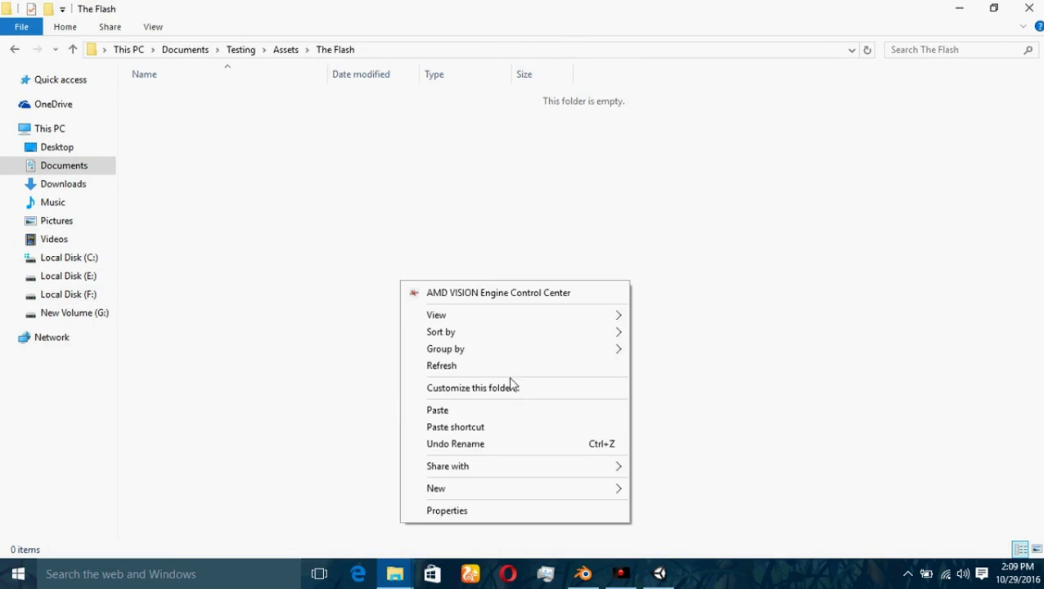
left_click(468, 412)
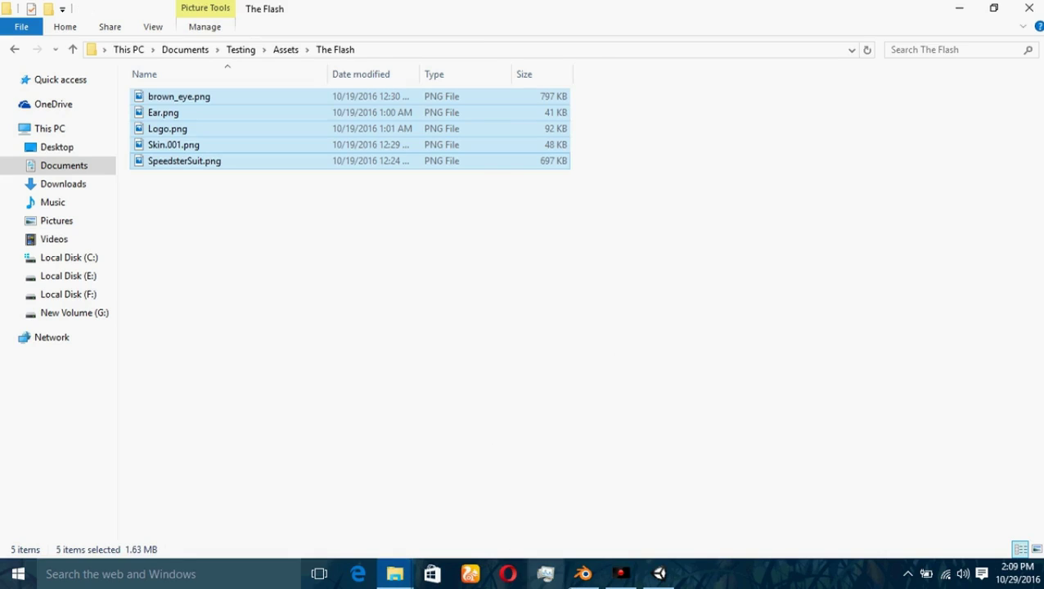
left_click(583, 574)
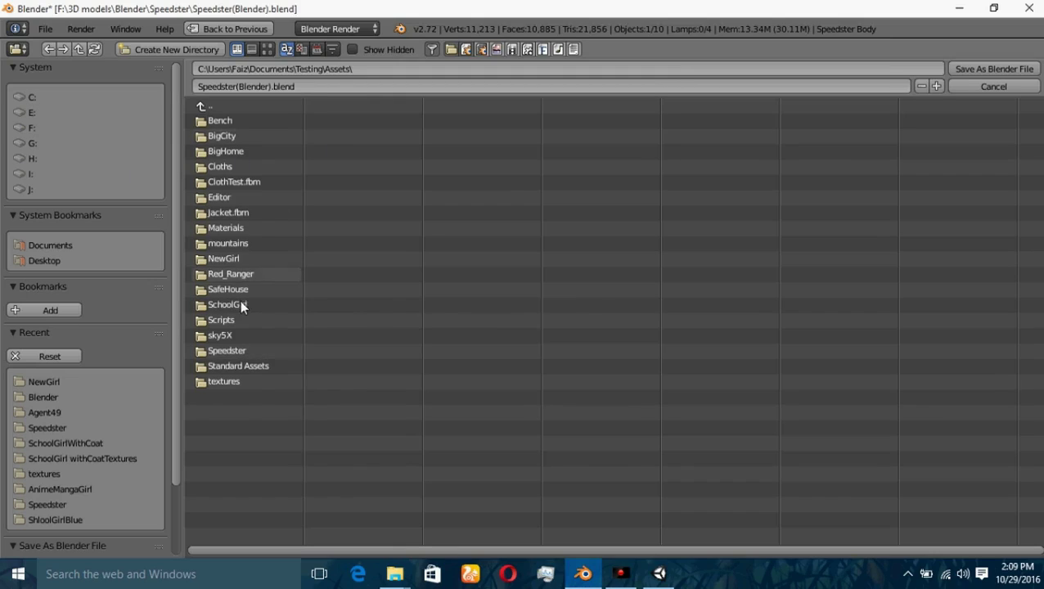
Step: Save Speedster(Blender).blend into the Assets\The Flash folder
left_click(204, 107)
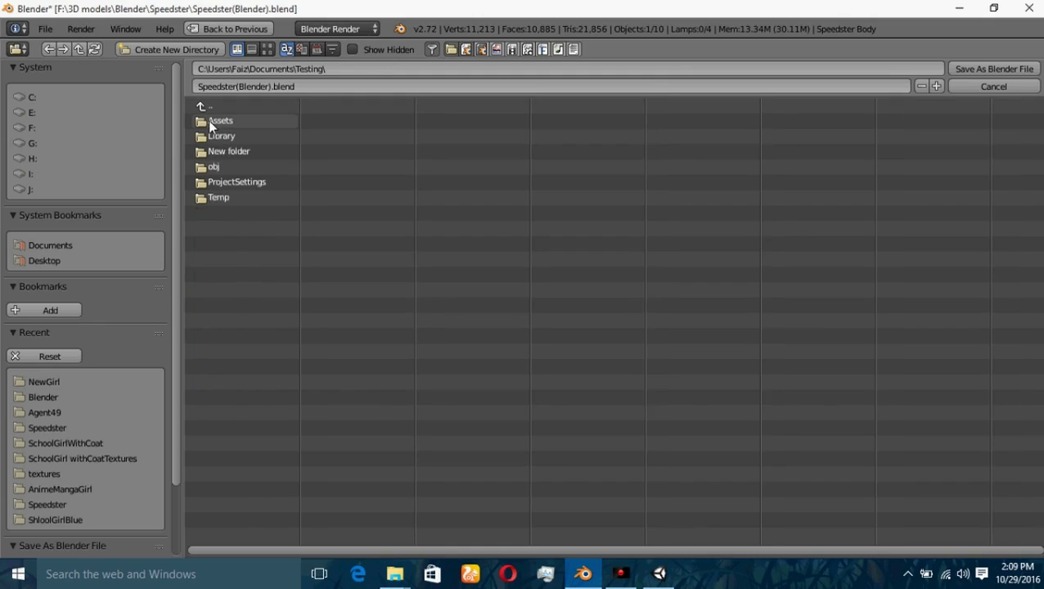
left_click(215, 121)
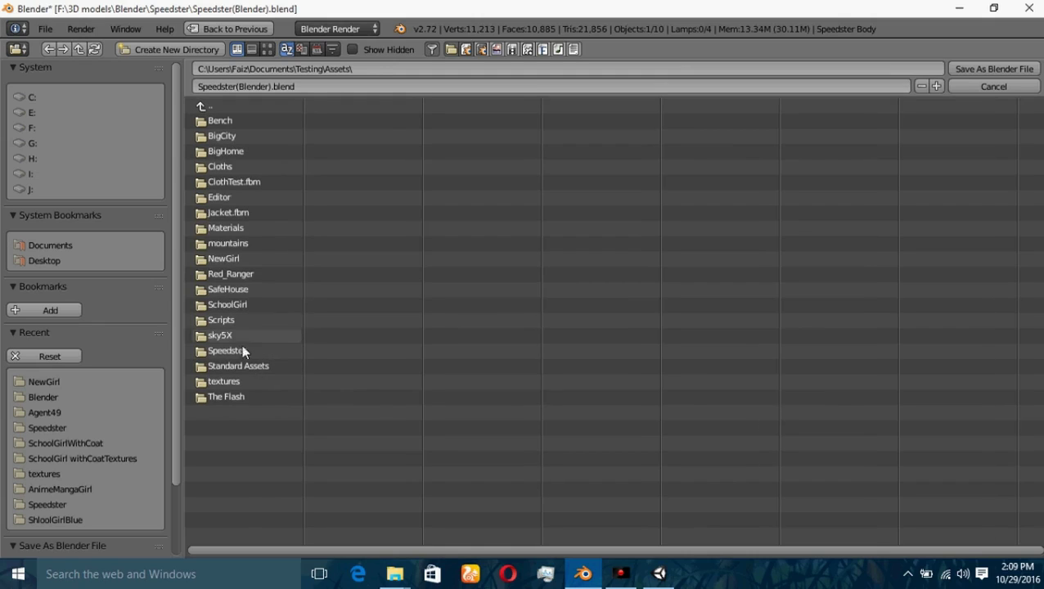
left_click(235, 396)
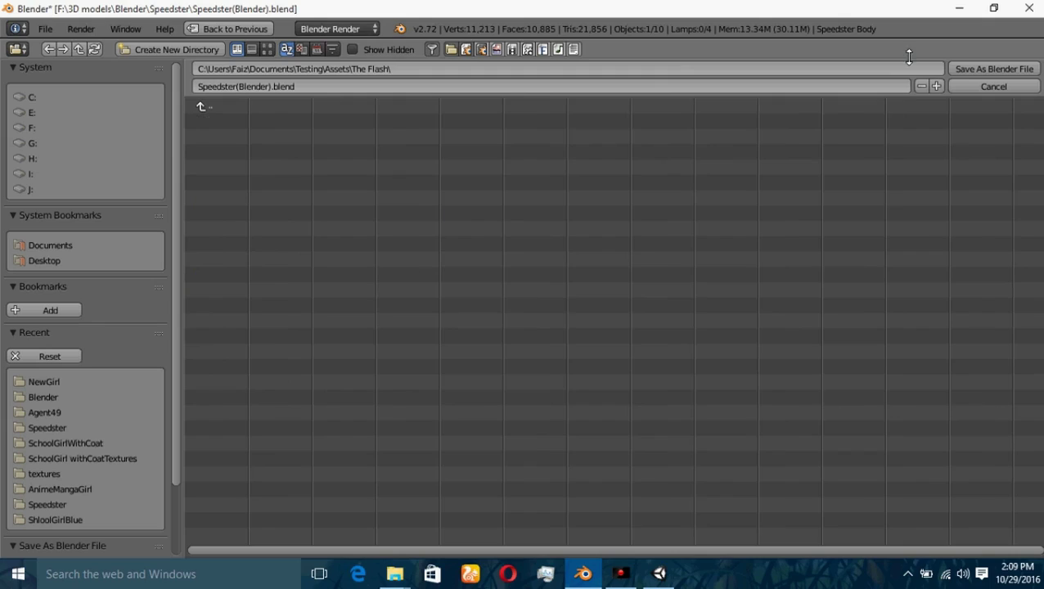
left_click(991, 70)
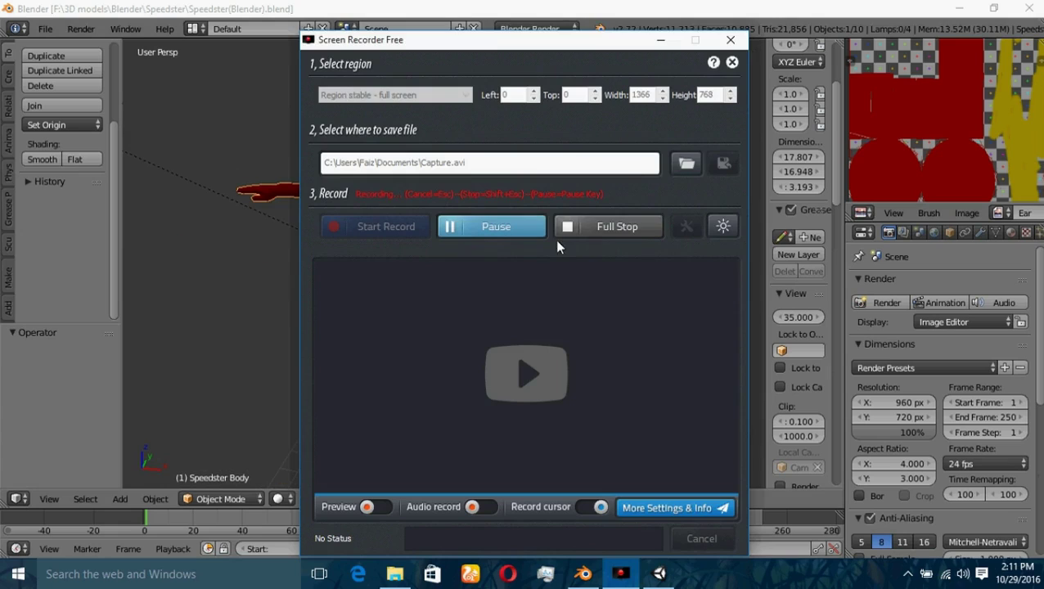
Step: Close Blender and refresh the Windows desktop
left_click(661, 39)
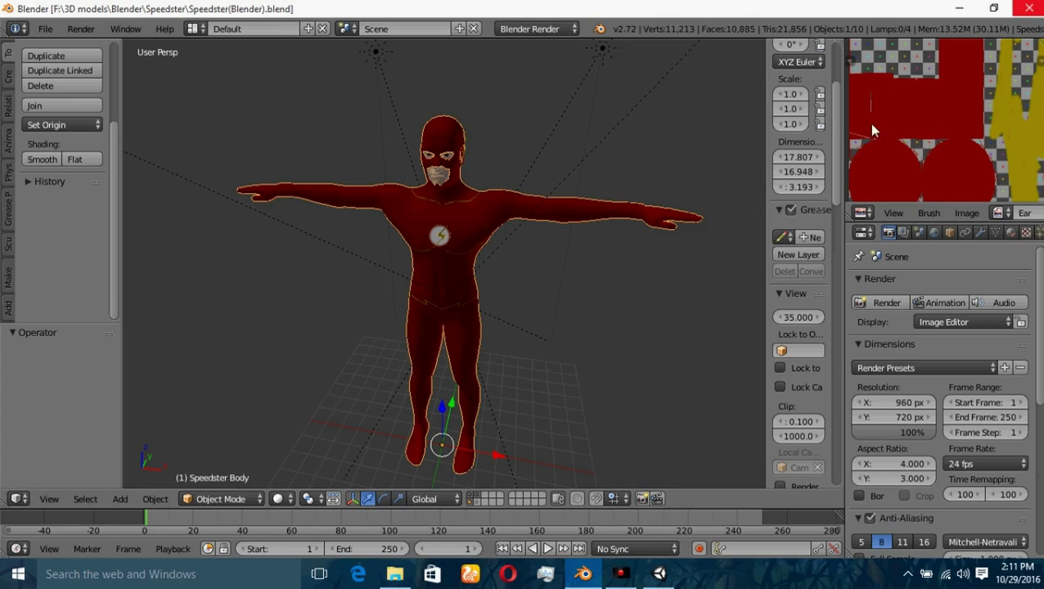
left_click(1029, 8)
right_click(603, 188)
left_click(642, 259)
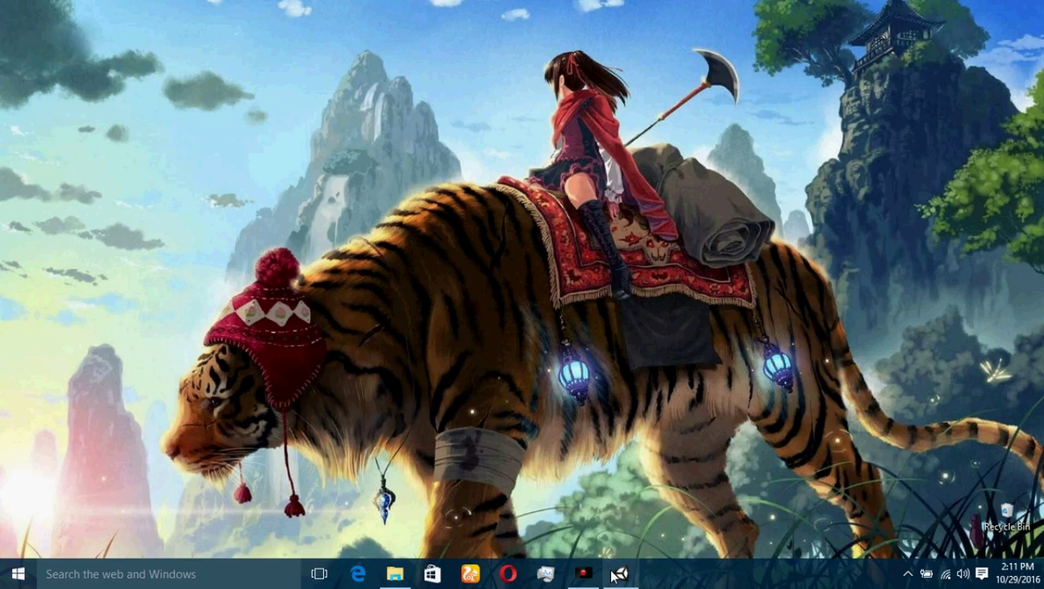
Step: Bring the Unity Testing project window to the front from the taskbar preview
mouse_move(633, 579)
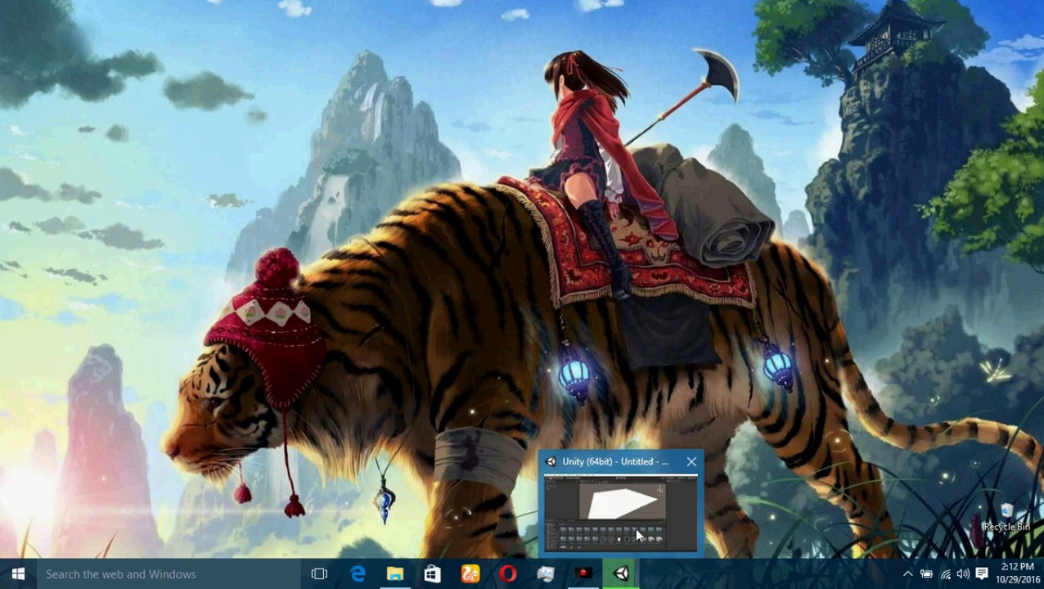
mouse_move(638, 520)
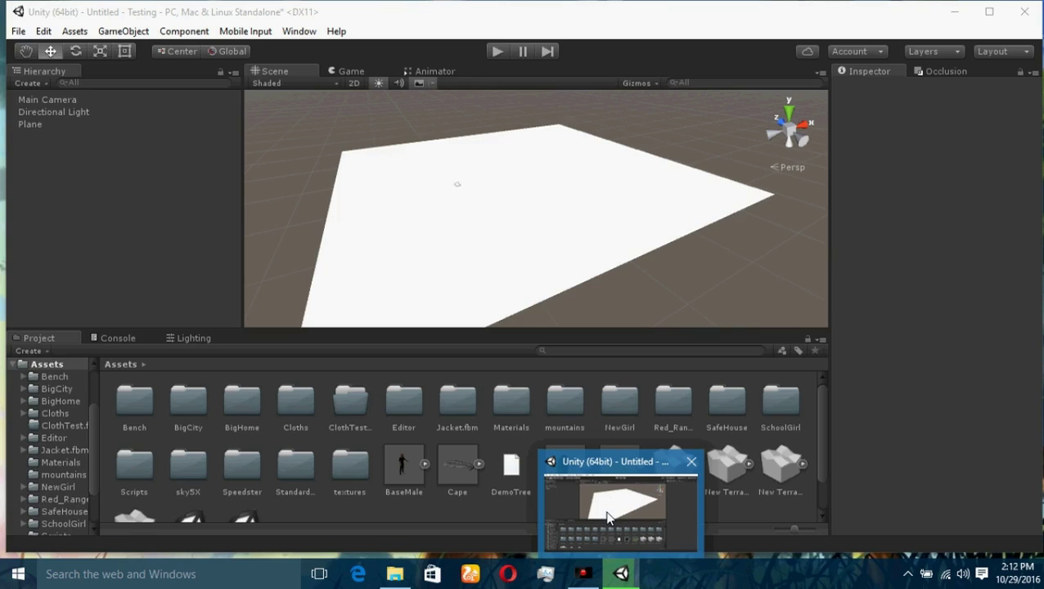
Step: Open The Flash in the Project panel and select the Speedster(Blender) model, showing its sub-assets
left_click(400, 473)
double_click(400, 474)
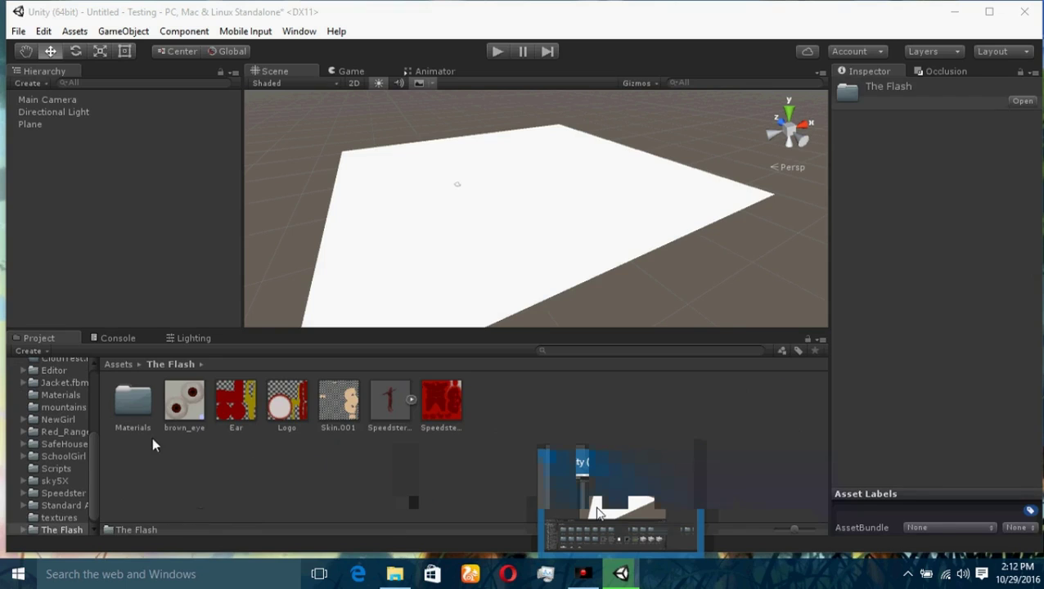
left_click(391, 405)
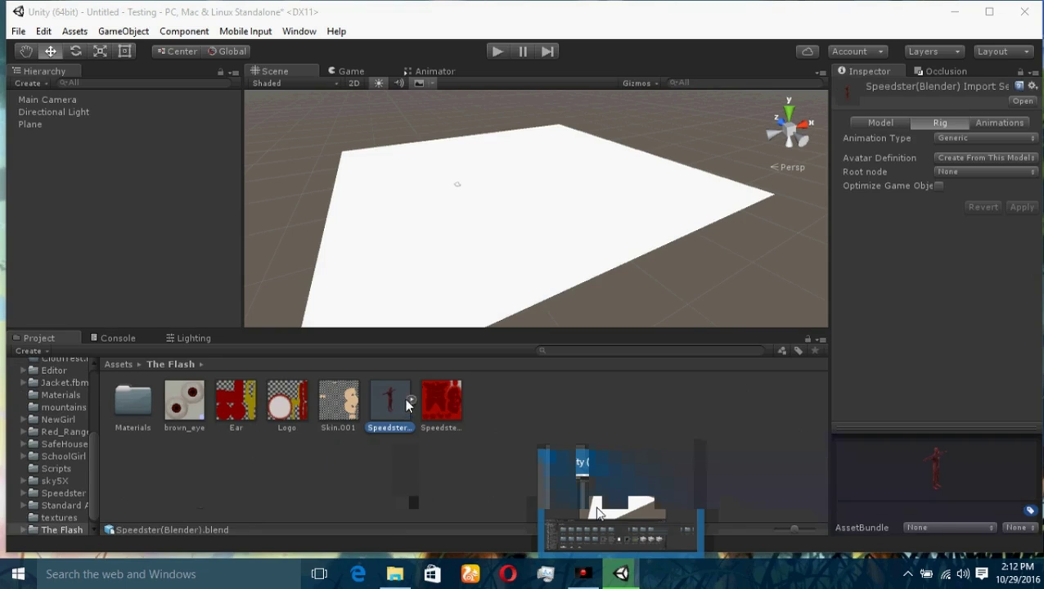
left_click(411, 399)
left_click(428, 401)
left_click(411, 401)
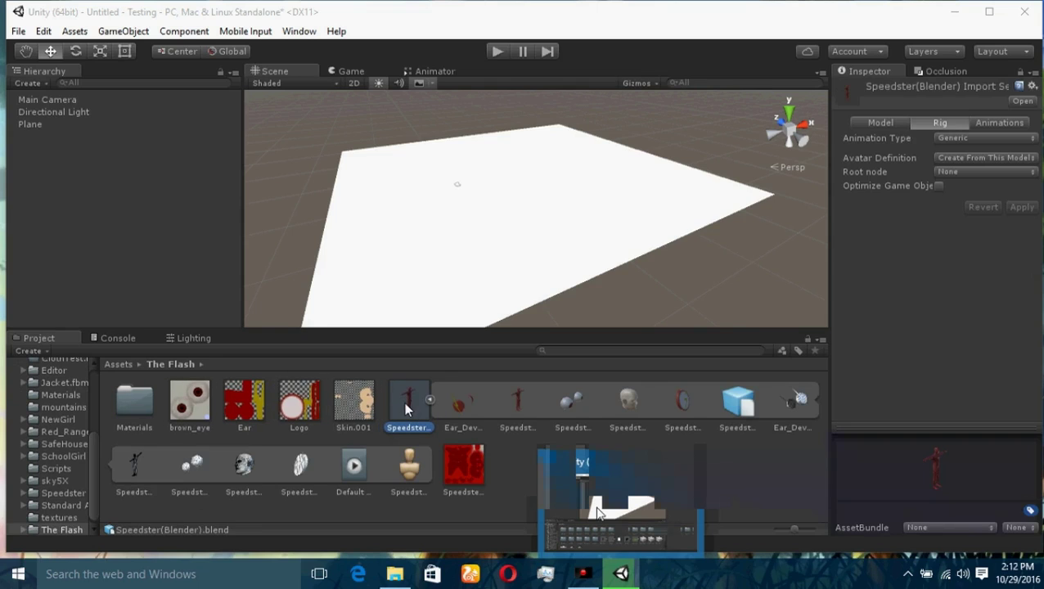
Step: Drag the Speedster(Blender) model onto the Plane in the Scene view and frame it
left_click_drag(407, 409, 524, 184)
left_click(473, 168)
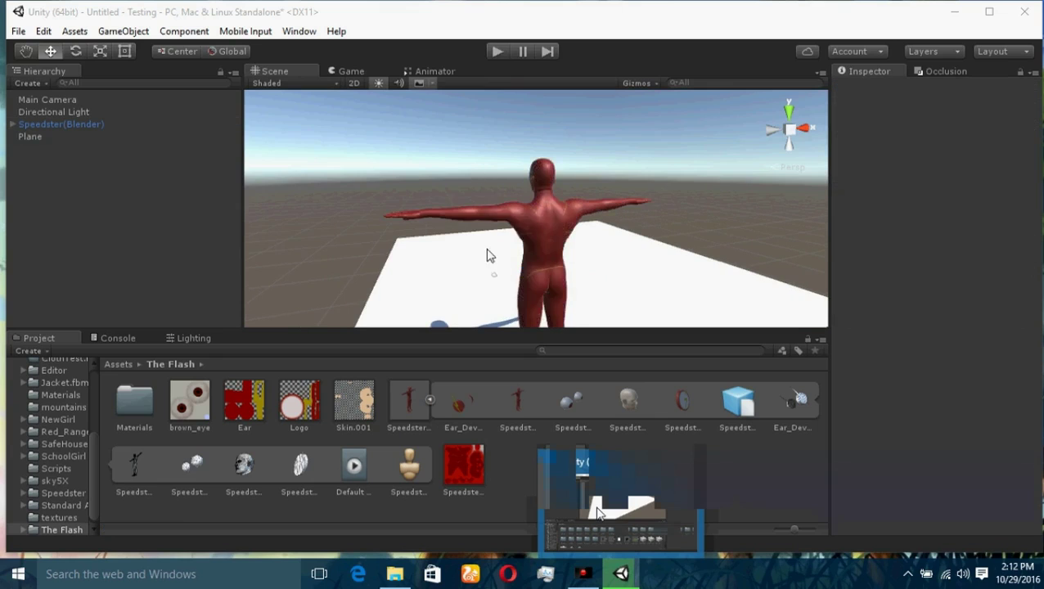
scroll(457, 229, "up", 5)
middle_click_drag(432, 233, 361, 233)
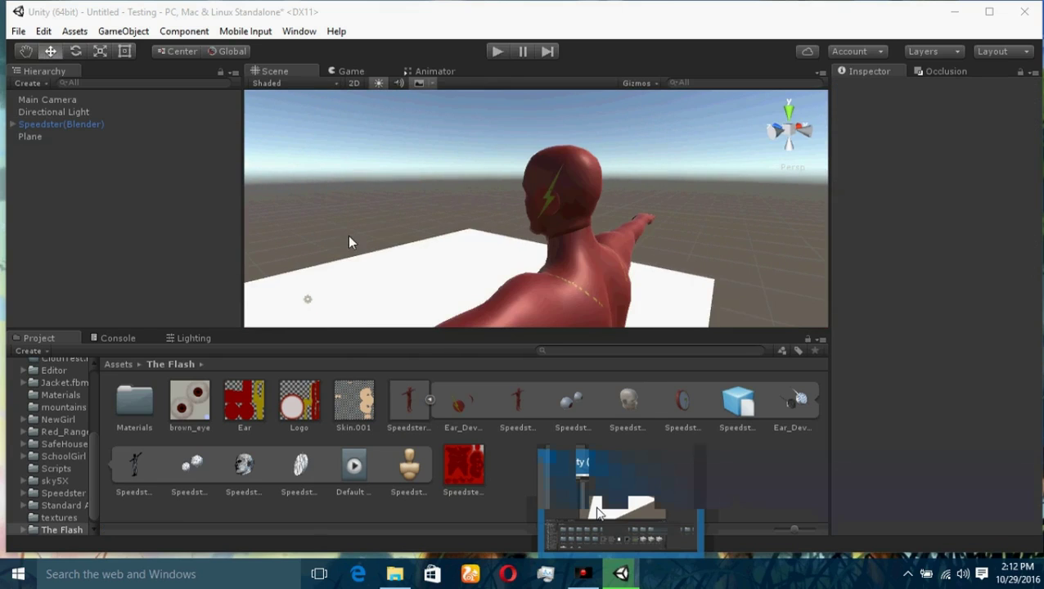